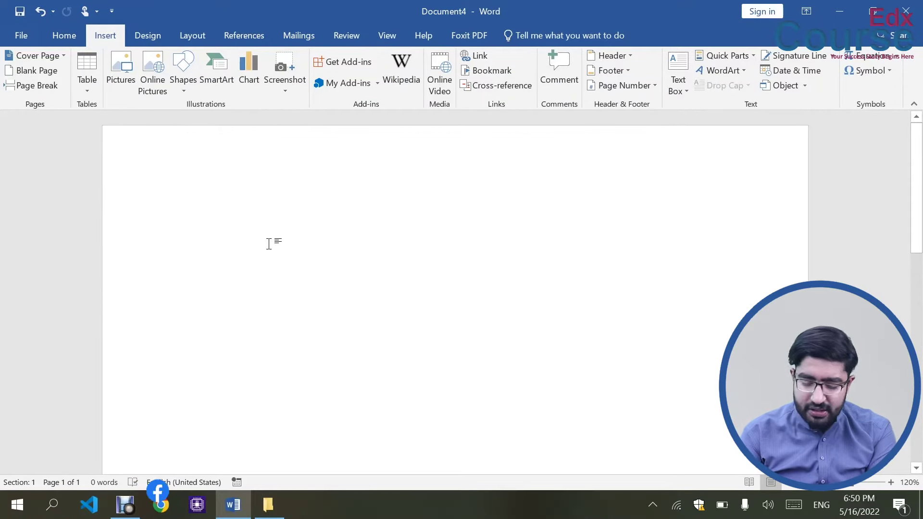
- Generate sample text with =rand(), delete it all, and type COURSEEDX in its place
type("=rand()")
key("Return")
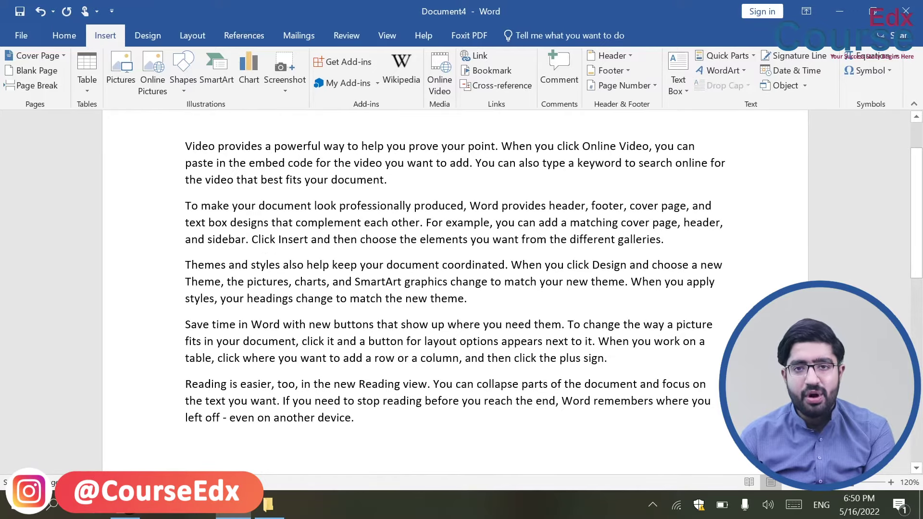
key("ctrl+a")
key("Delete")
type("co")
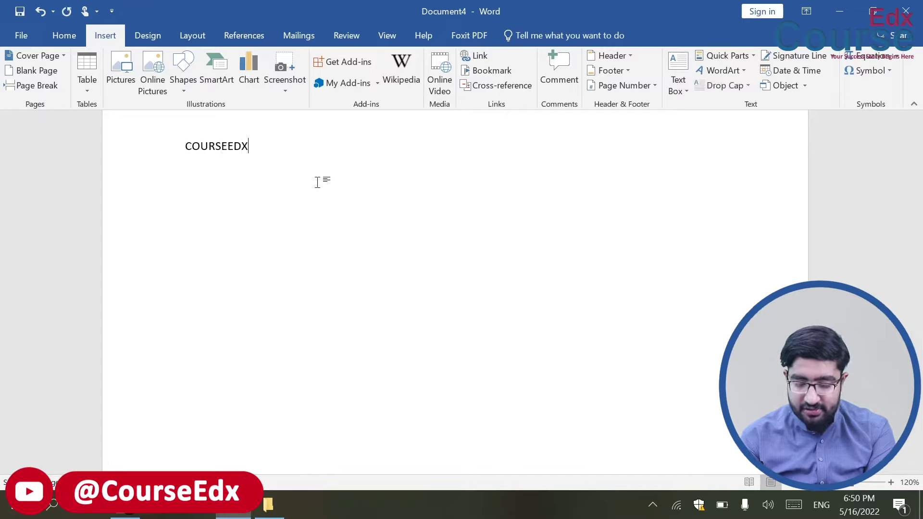
double_click(216, 146)
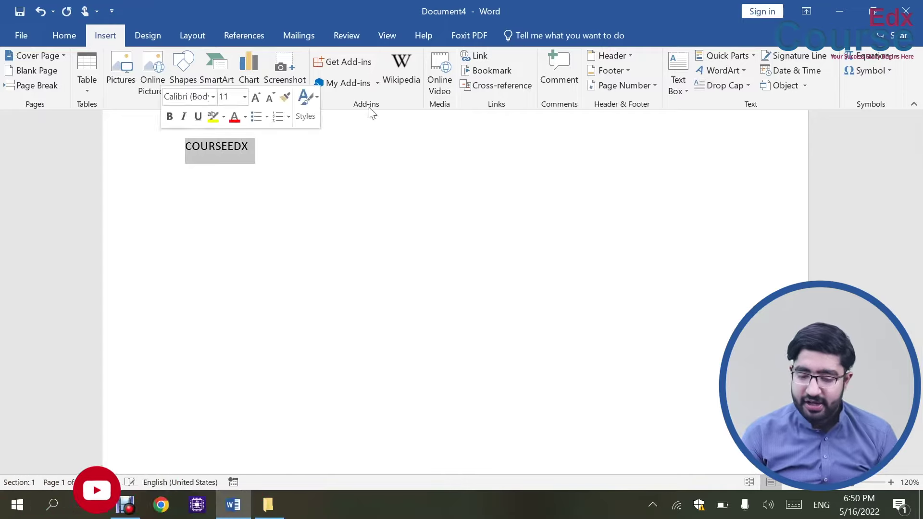
- Apply a shadowed WordArt style to COURSEEDX and enlarge its box to 2.16 by 4.17 inches
left_click(738, 67)
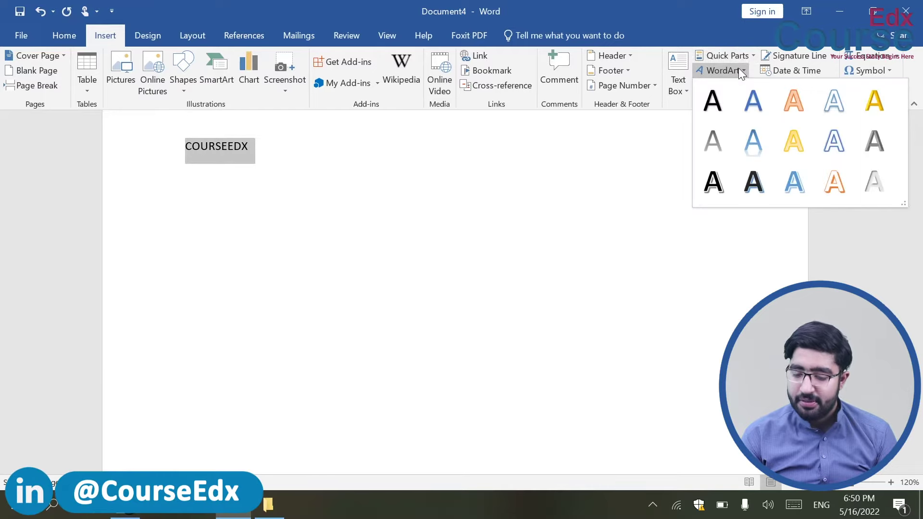
left_click(754, 181)
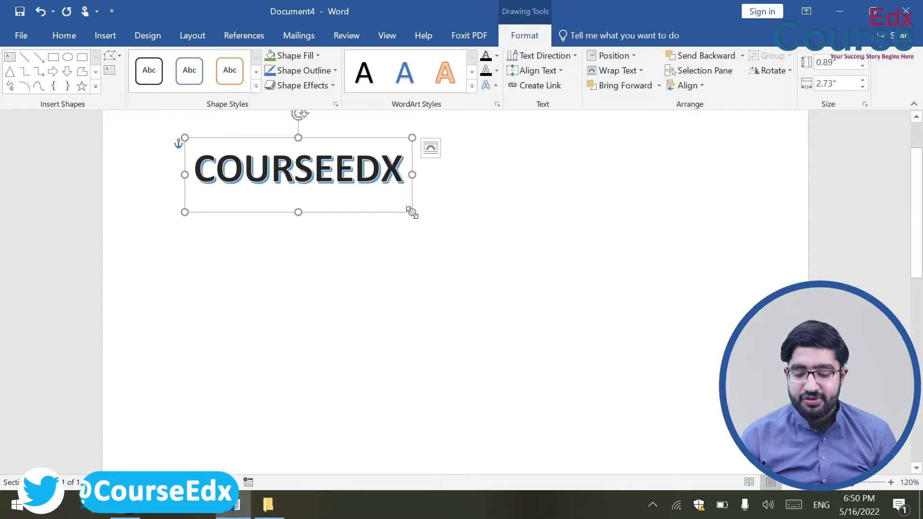
left_click_drag(410, 212, 529, 315)
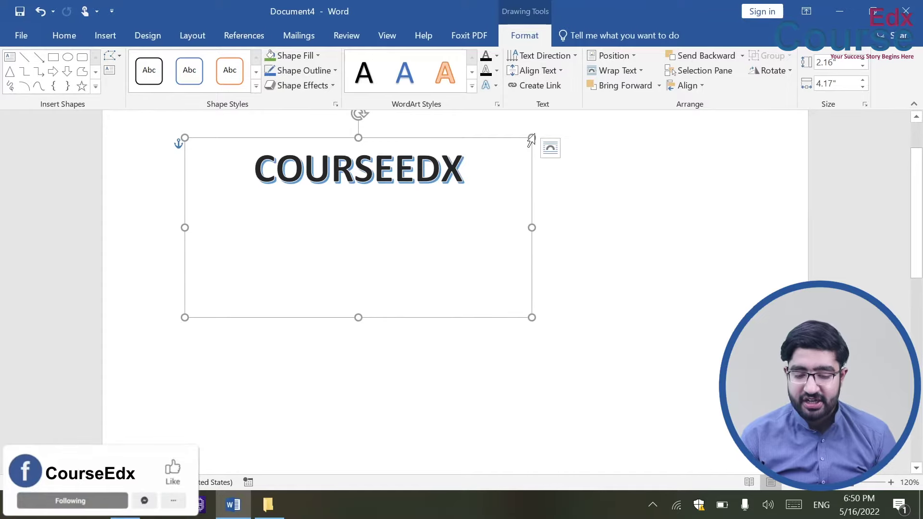
- Bring up the Shape Fill colour choices for the COURSEEDX WordArt box
left_click(317, 56)
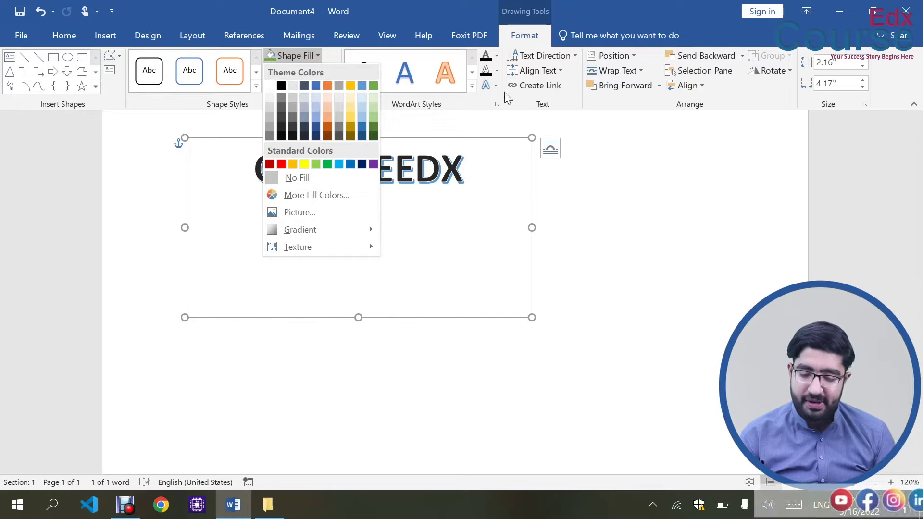
- Leave the box fill unchanged, select the COURSEEDX lettering, and show its full Text Fill settings
left_click(472, 156)
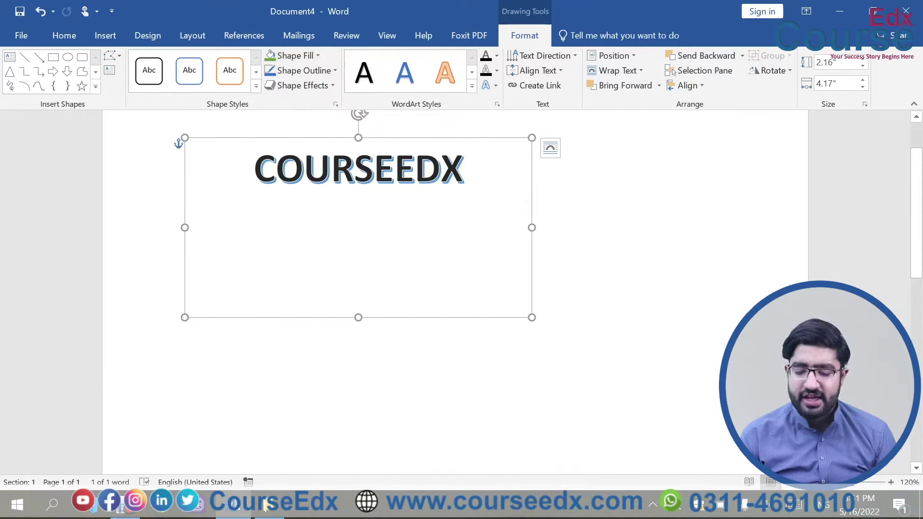
left_click_drag(481, 308, 255, 149)
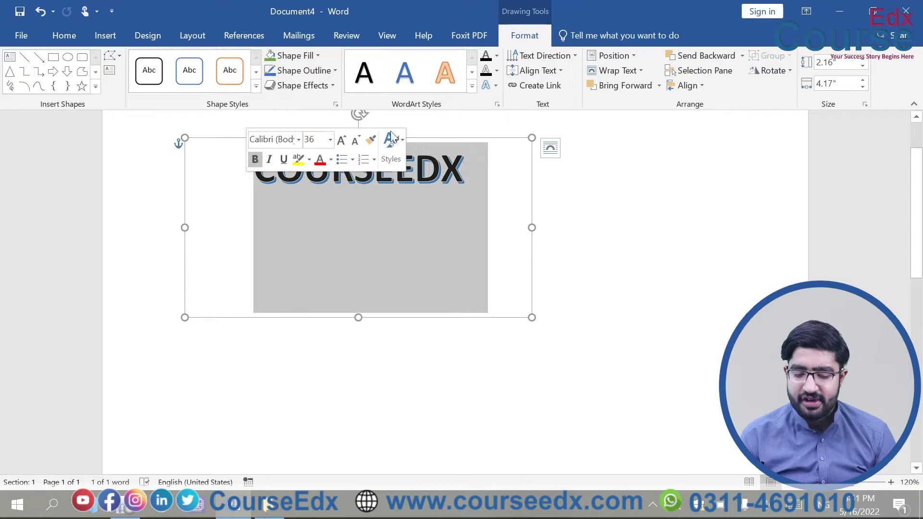
left_click(497, 57)
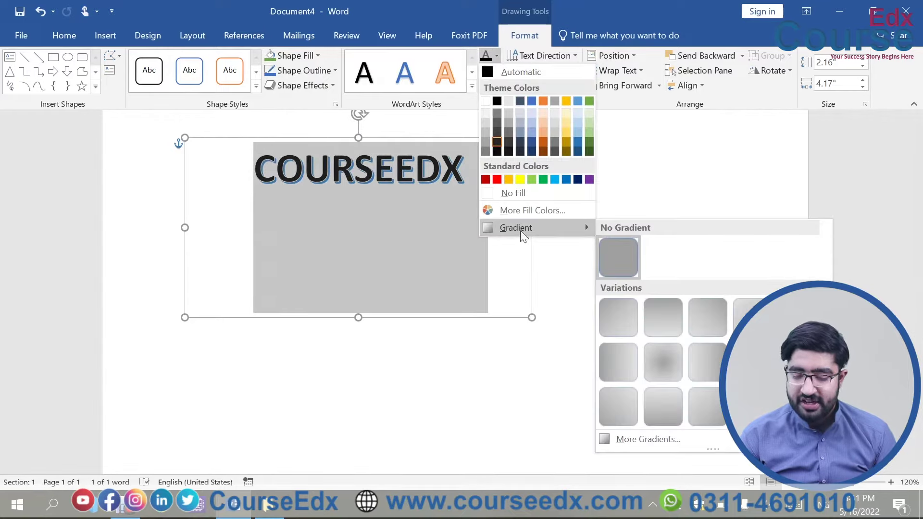
left_click(659, 437)
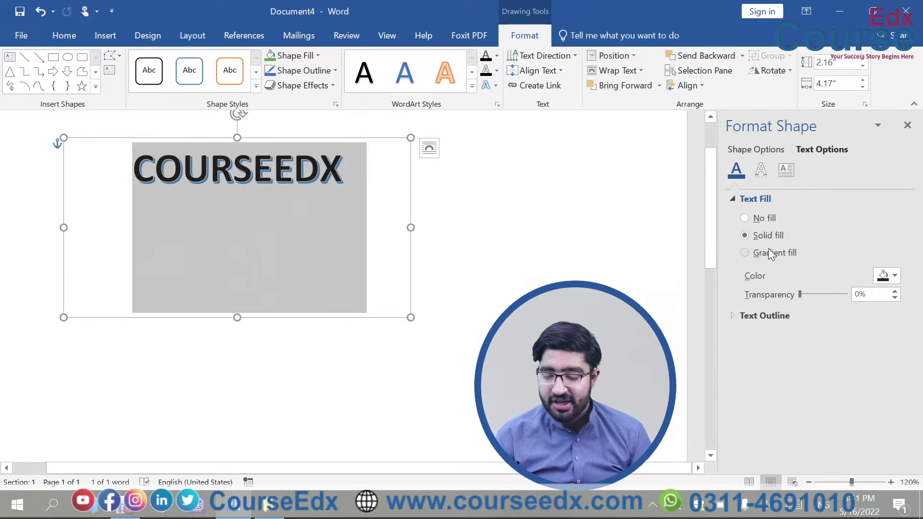
- Give the COURSEEDX lettering a gradient fill whose right stop is light blue, then close Format Shape
left_click(769, 250)
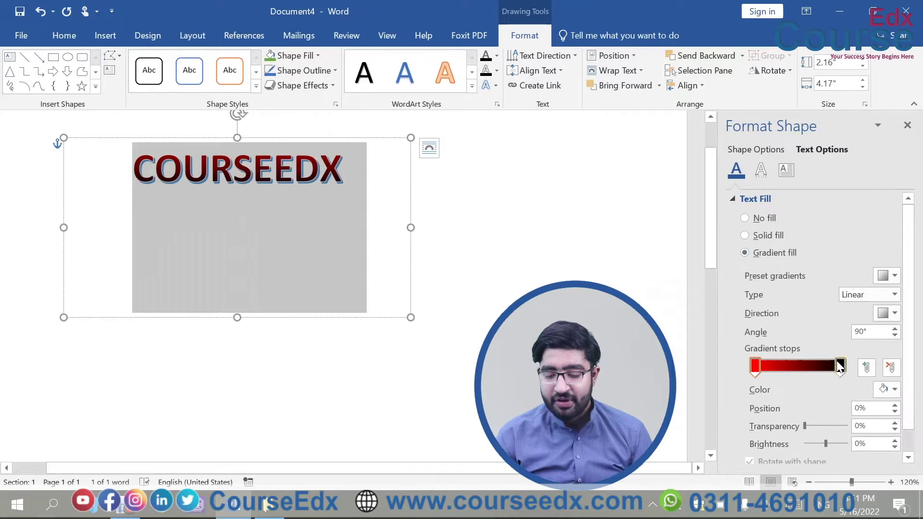
left_click(840, 366)
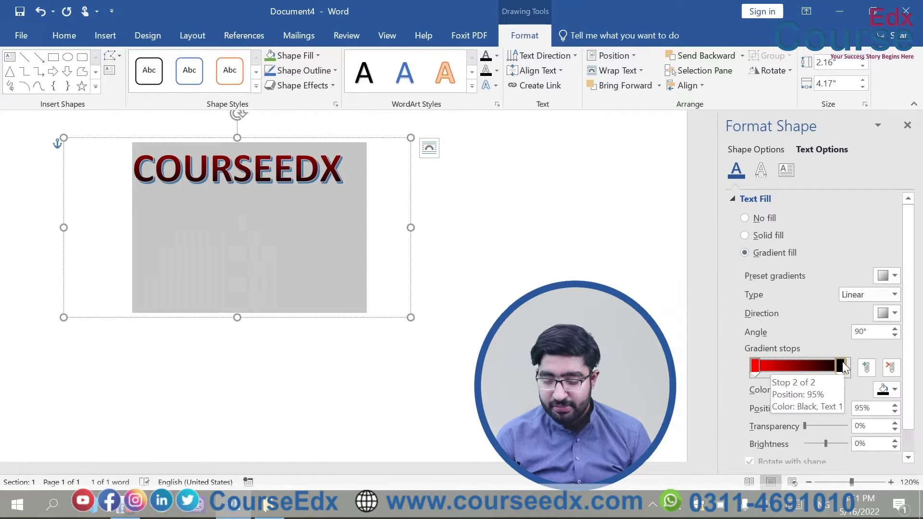
left_click(895, 390)
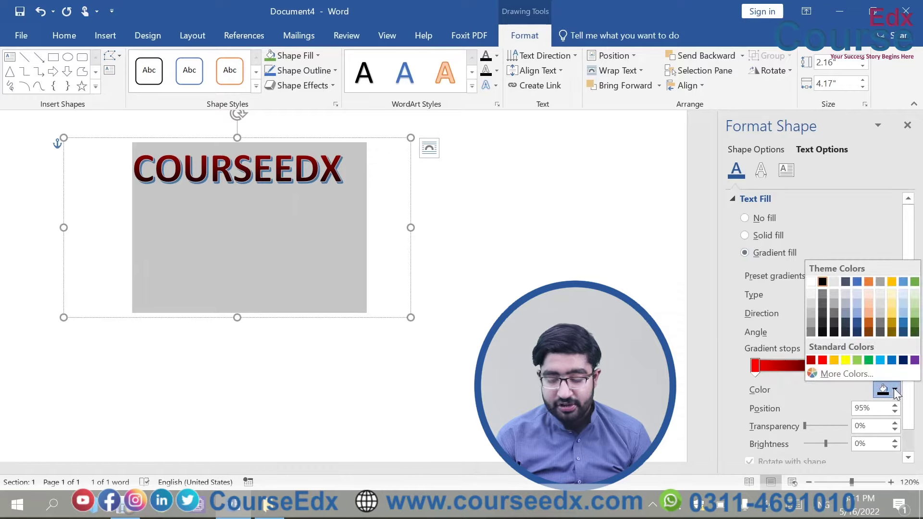
left_click(880, 361)
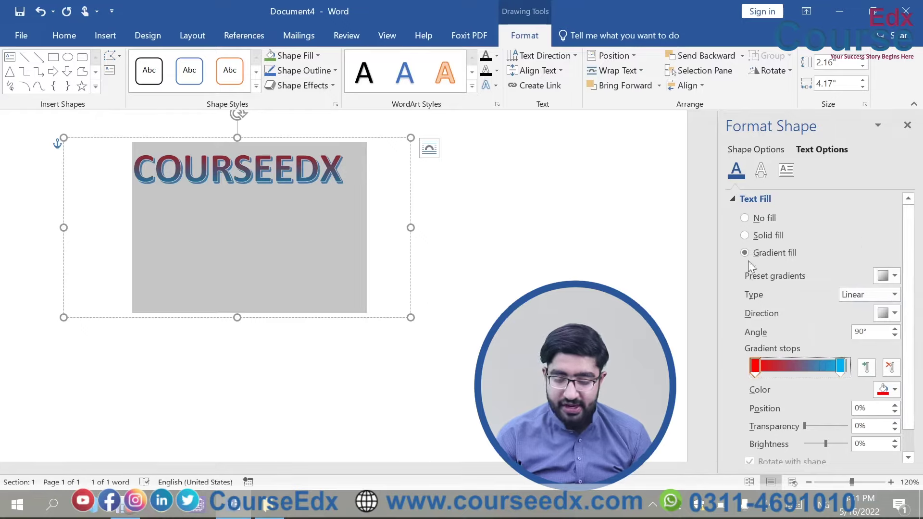
left_click(907, 126)
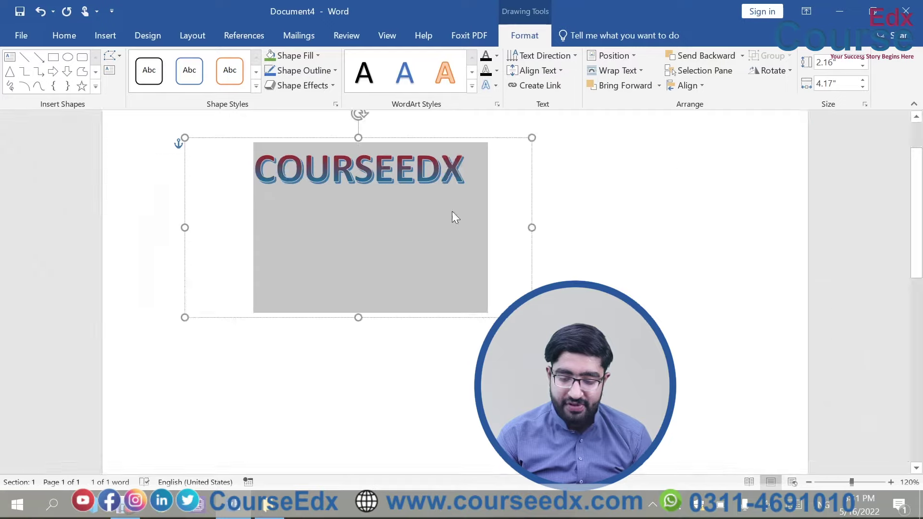
key("ctrl+a")
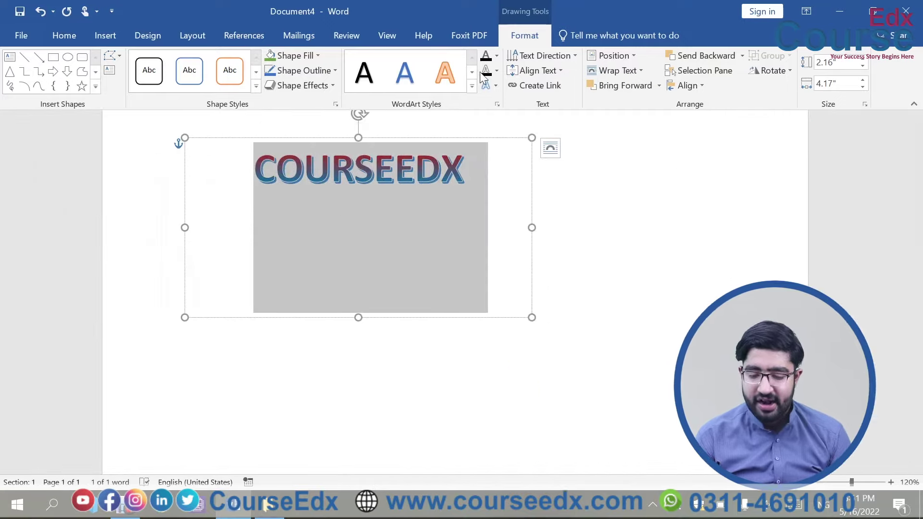
- Apply the orange-outline WordArt style to COURSEEDX and fill its box with solid black
left_click(472, 87)
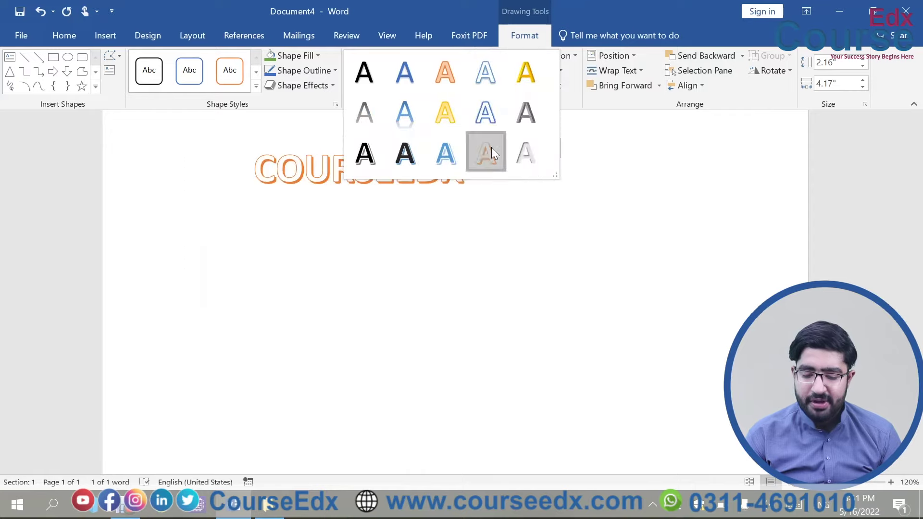
left_click(486, 152)
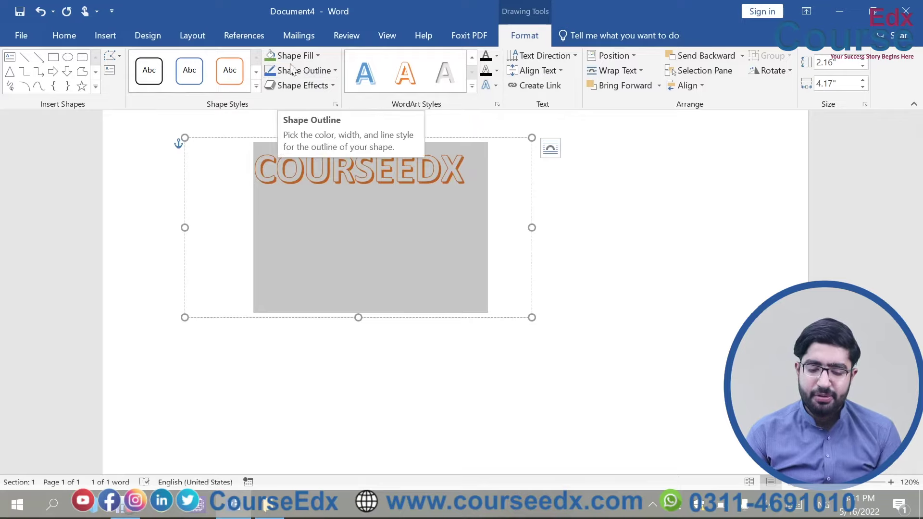
left_click(316, 55)
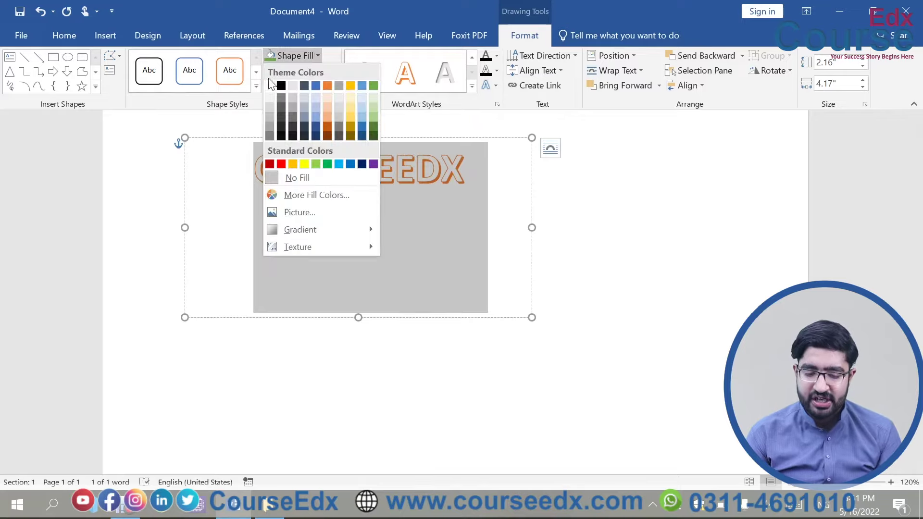
left_click(280, 85)
left_click(542, 144)
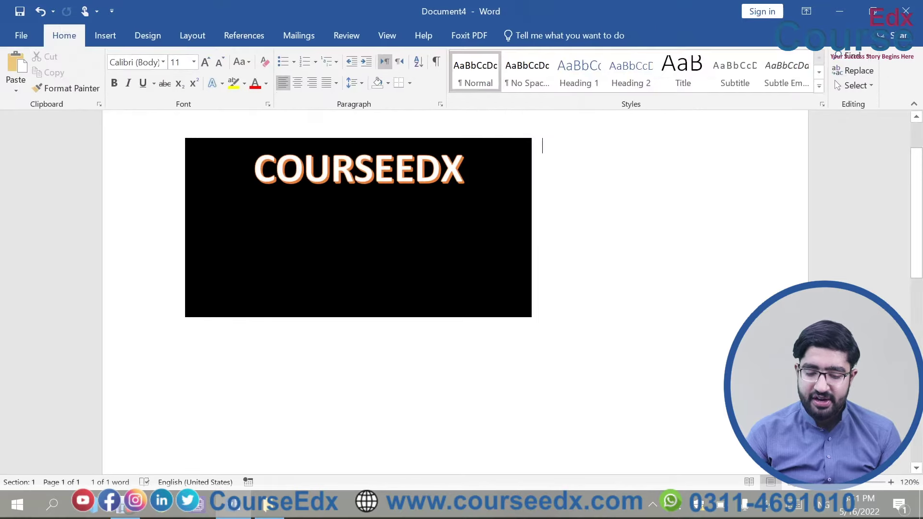
- Set a gradient text fill on the COURSEEDX lettering in the black box through Format Shape
left_click(220, 181)
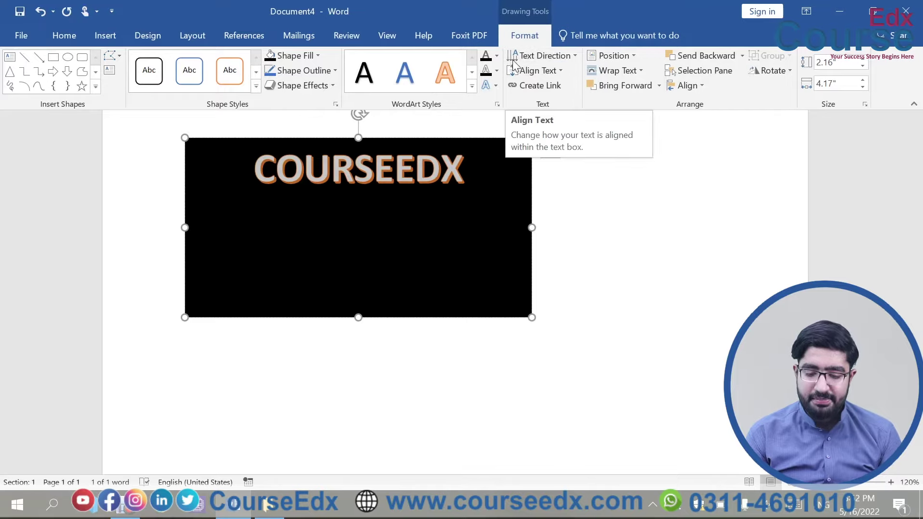
left_click(498, 55)
mouse_move(517, 228)
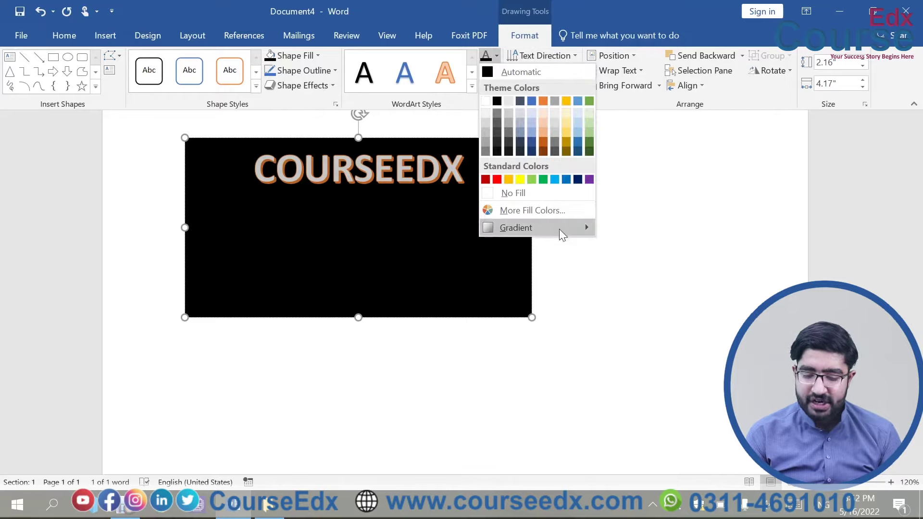
left_click(719, 439)
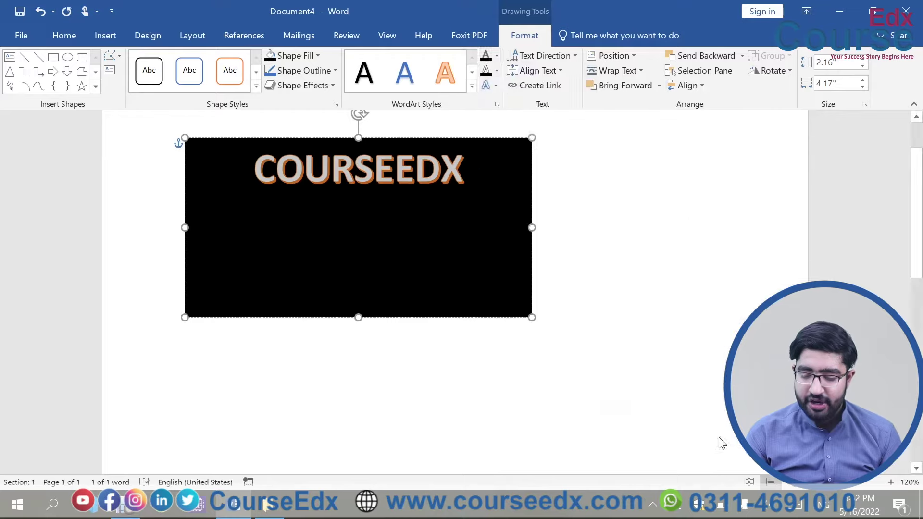
left_click(744, 253)
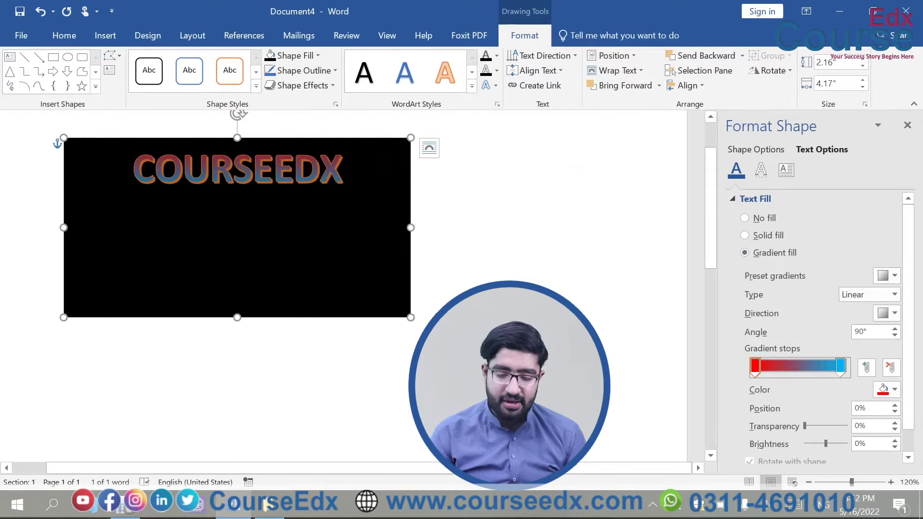
left_click(907, 125)
left_click(683, 181)
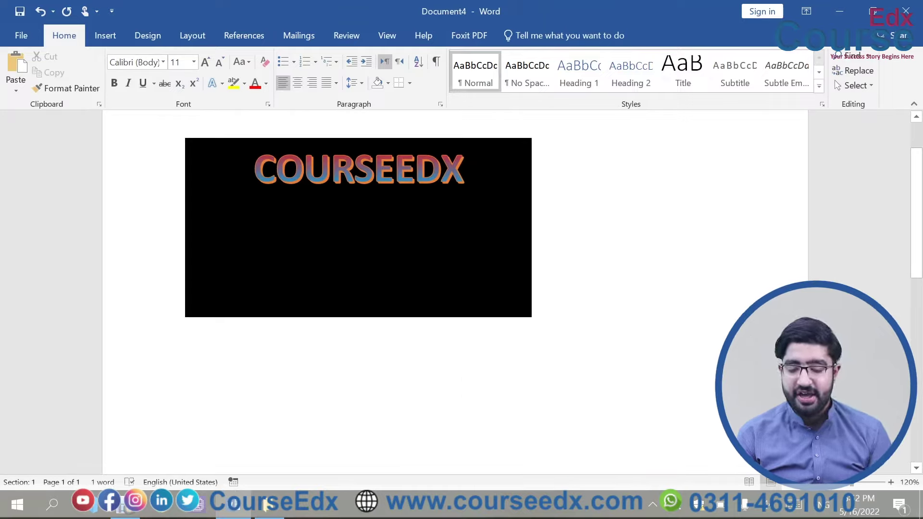
left_click(447, 140)
- Delete the COURSEEDX WordArt box and generate five =rand() sample paragraphs
key("Delete")
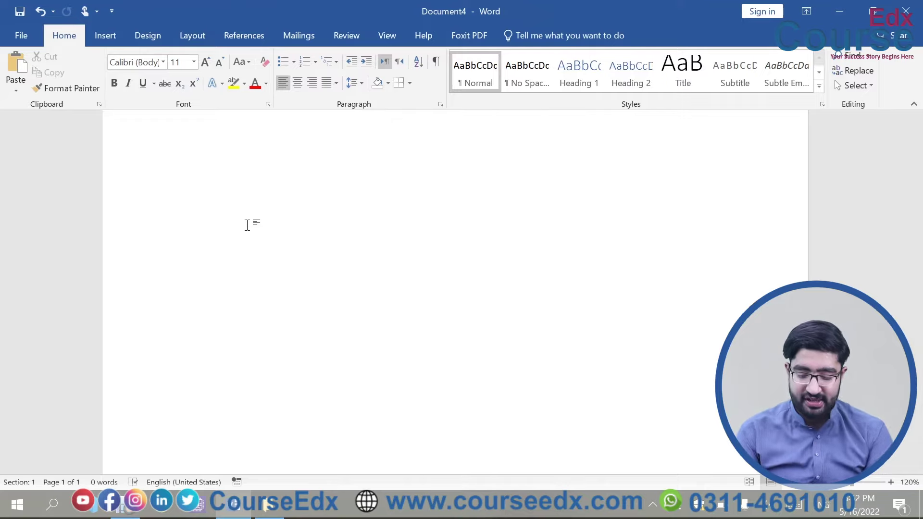
type("=rand()")
key("Return")
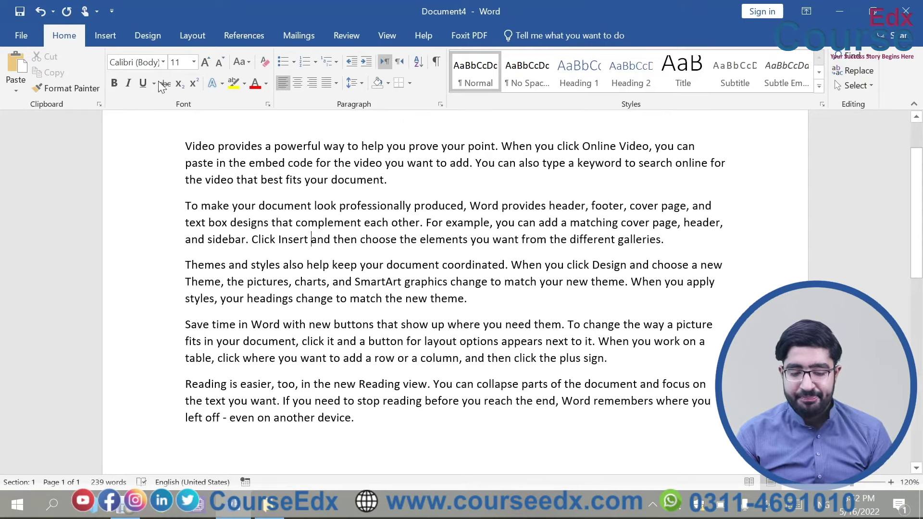
left_click(106, 36)
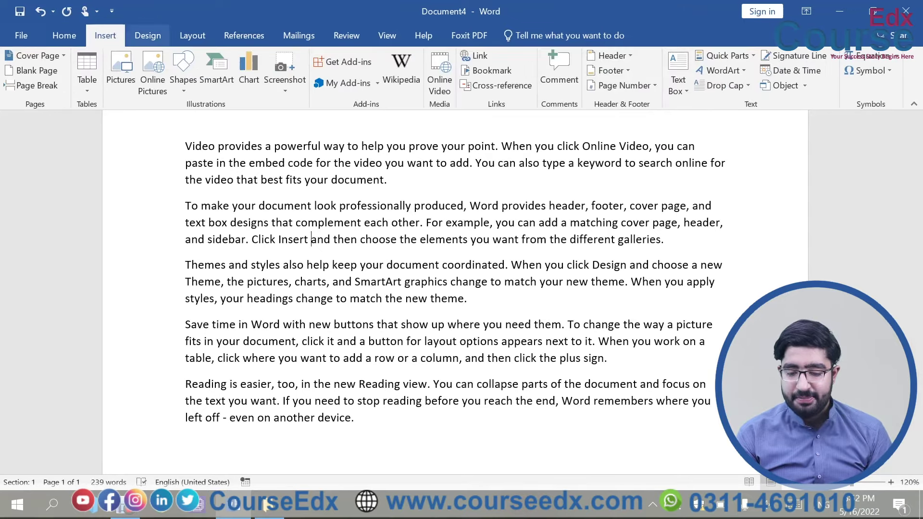
- Look at the Drop Cap options without applying one, then erase all the sample text
left_click(725, 87)
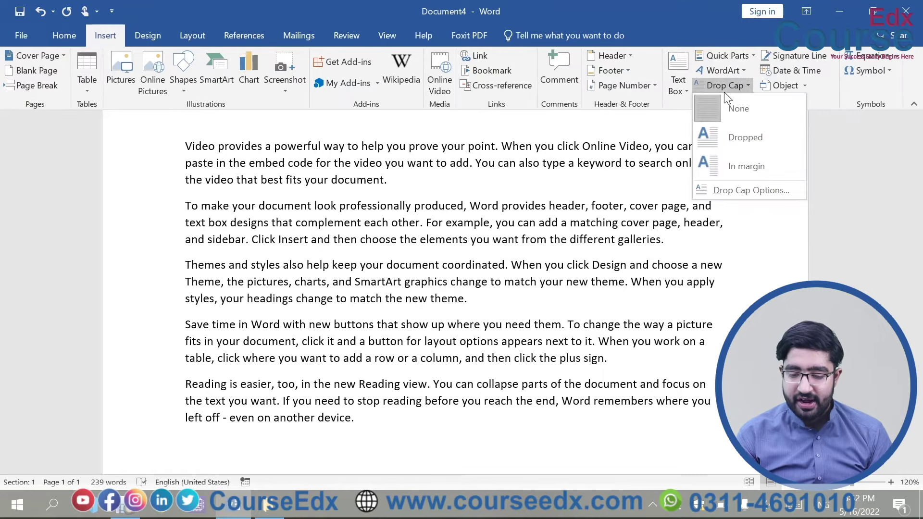
left_click(541, 229)
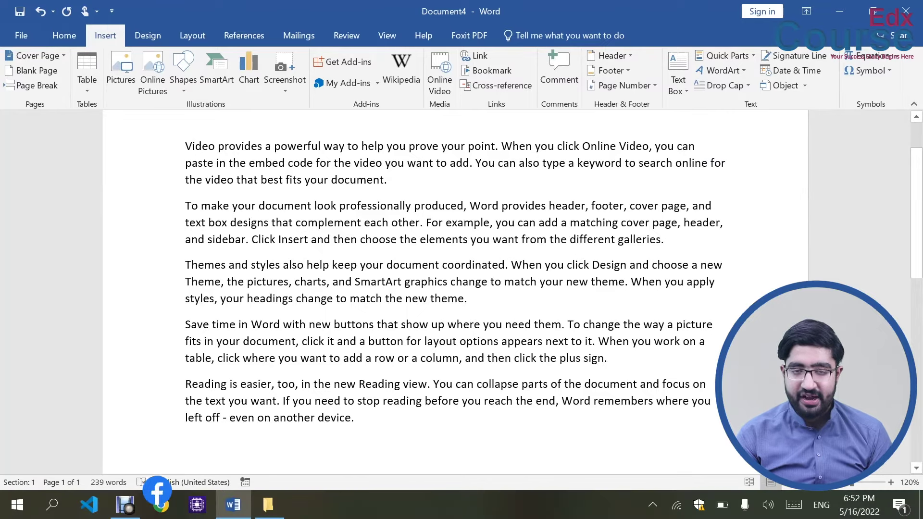
key("ctrl+a")
key("Delete")
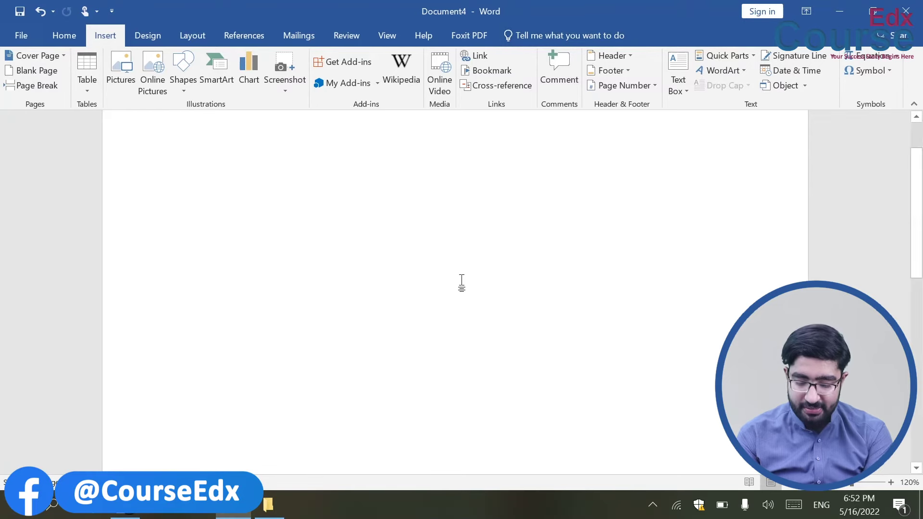
- Regenerate the five sample paragraphs (239 words) with =rand() on the blank page
type("=rand()")
key("Return")
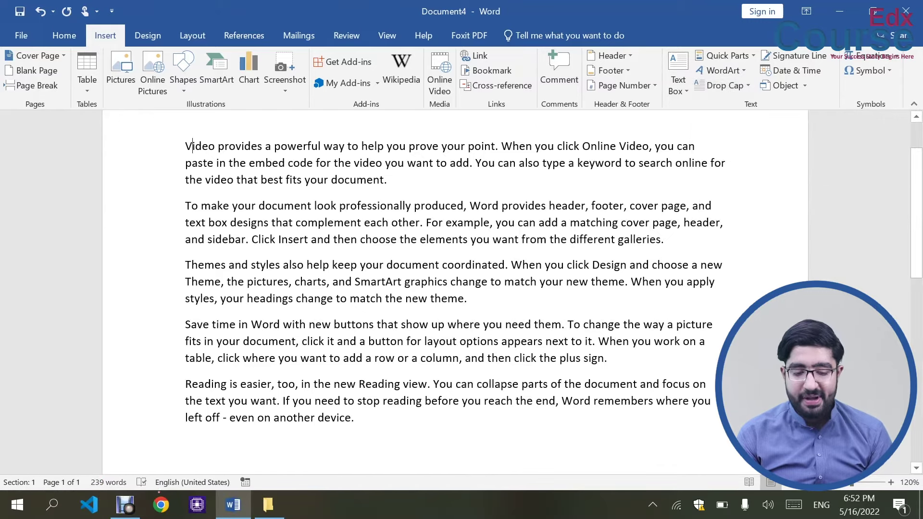
- Make the first paragraph's opening V a Dropped capital spanning three lines
left_click(734, 85)
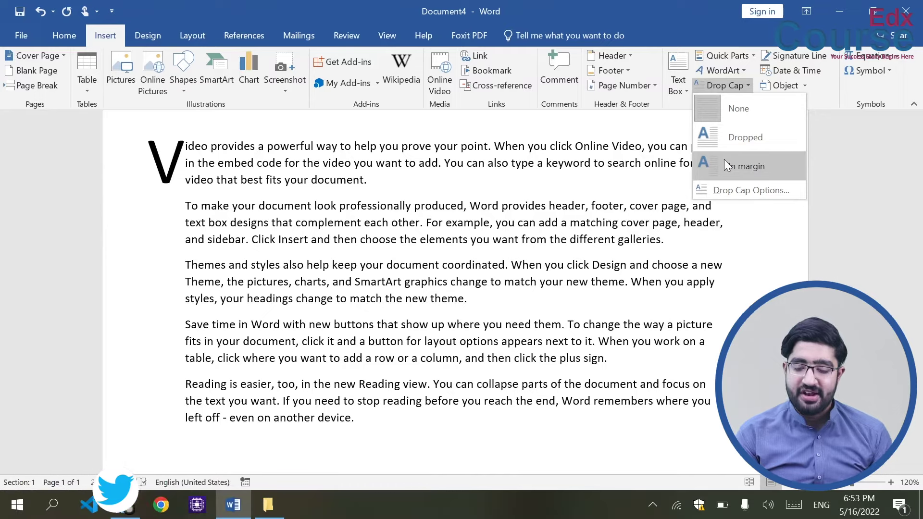
left_click(744, 140)
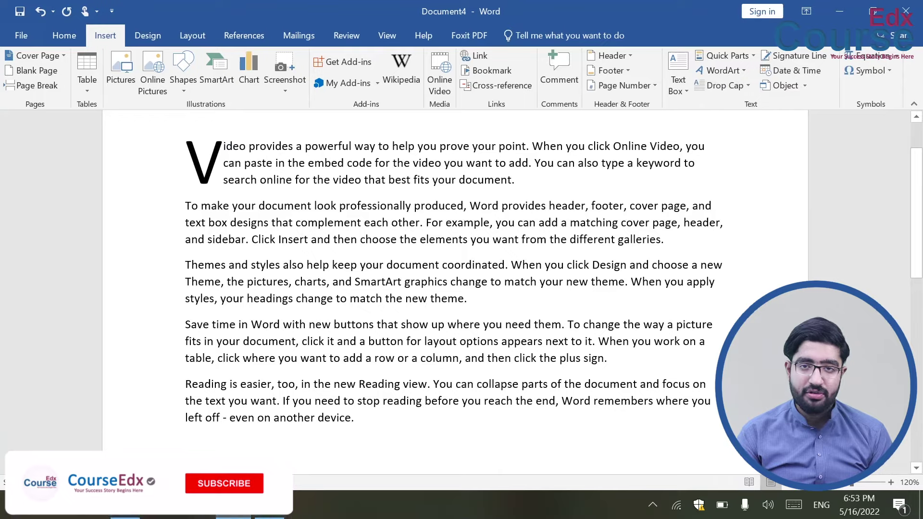
left_click(229, 143)
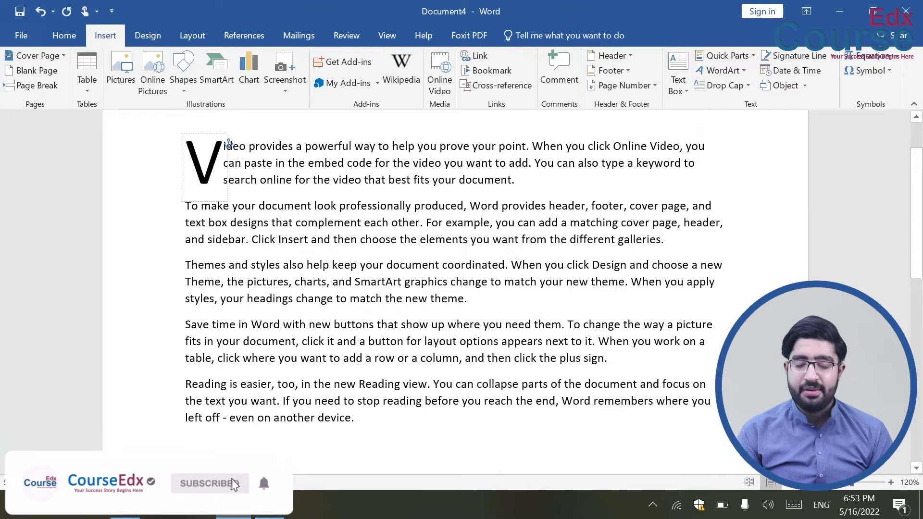
left_click(726, 85)
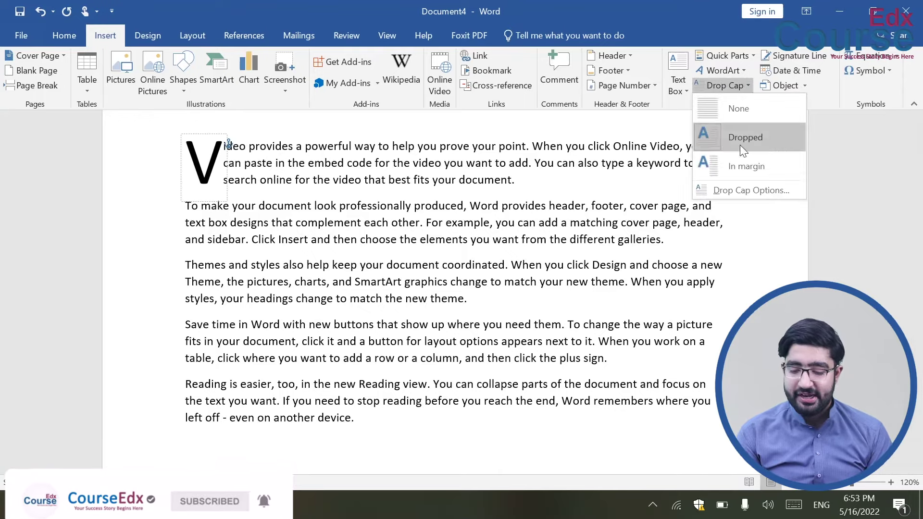
left_click(733, 189)
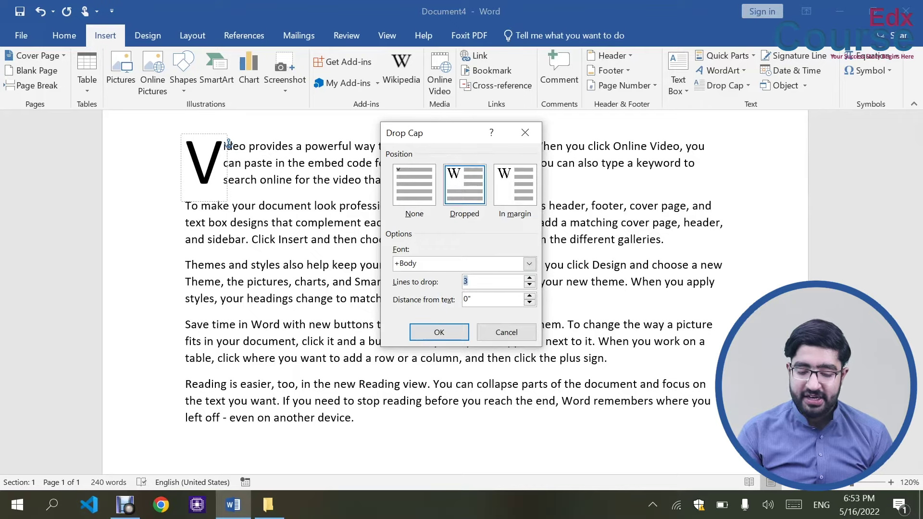
type("5")
key("Return")
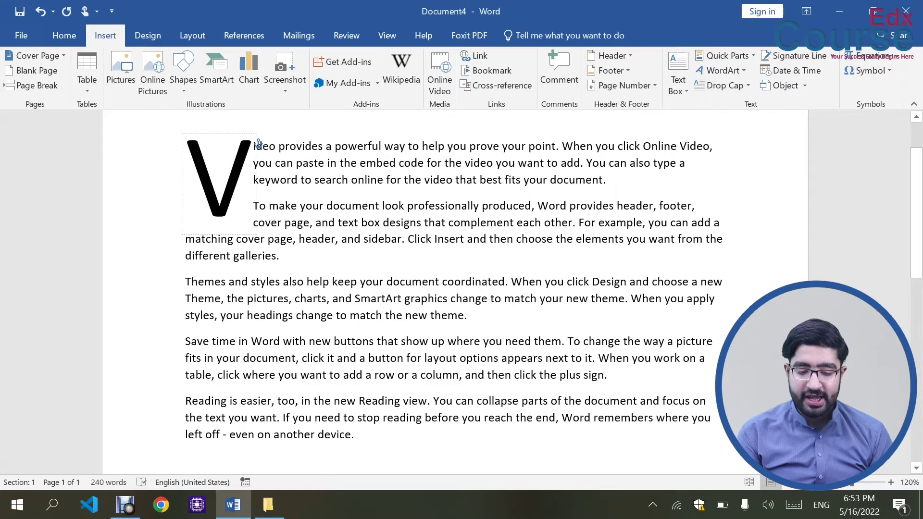
left_click(745, 86)
left_click(740, 142)
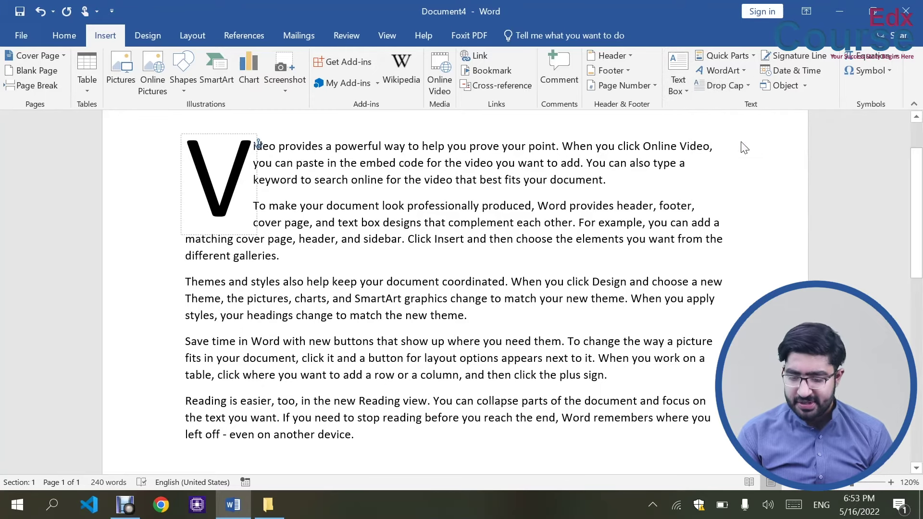
left_click(747, 85)
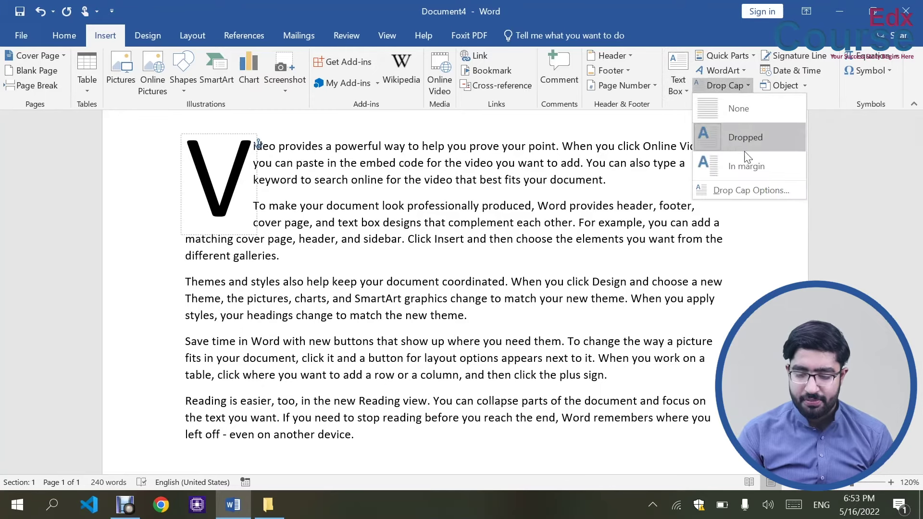
left_click(734, 190)
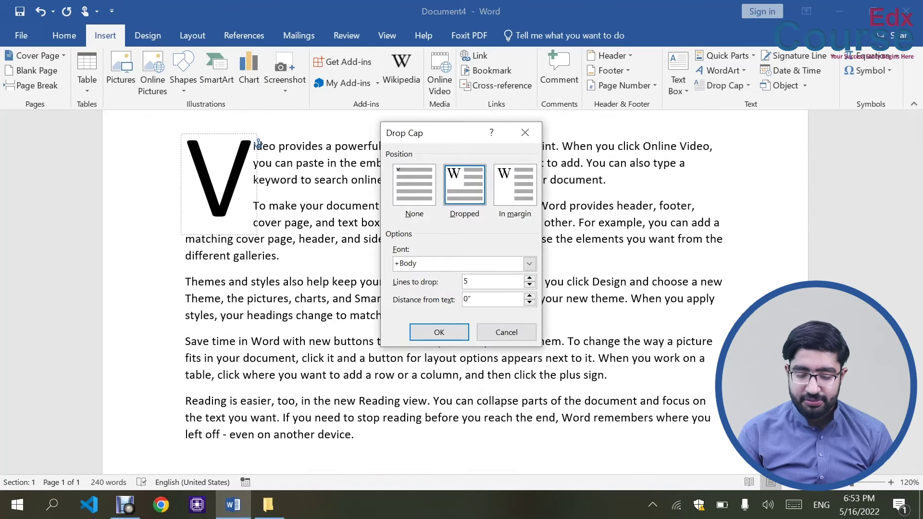
type("3")
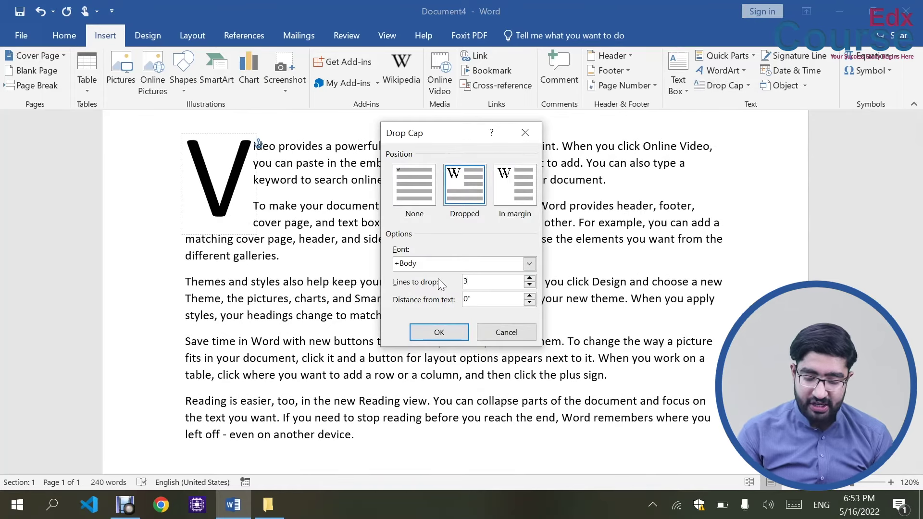
left_click(439, 333)
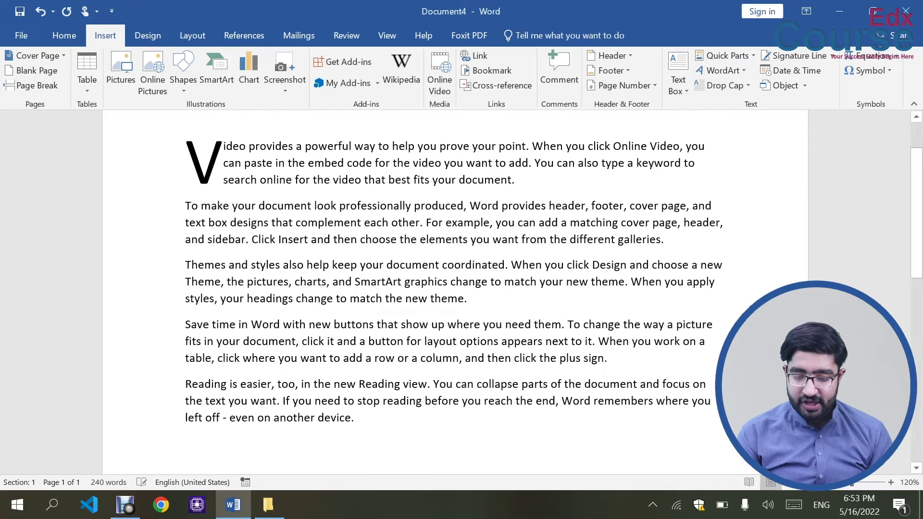
- Adjust the drop cap's distance from text in Drop Cap Options, keeping 3 lines to drop
left_click(746, 85)
left_click(736, 198)
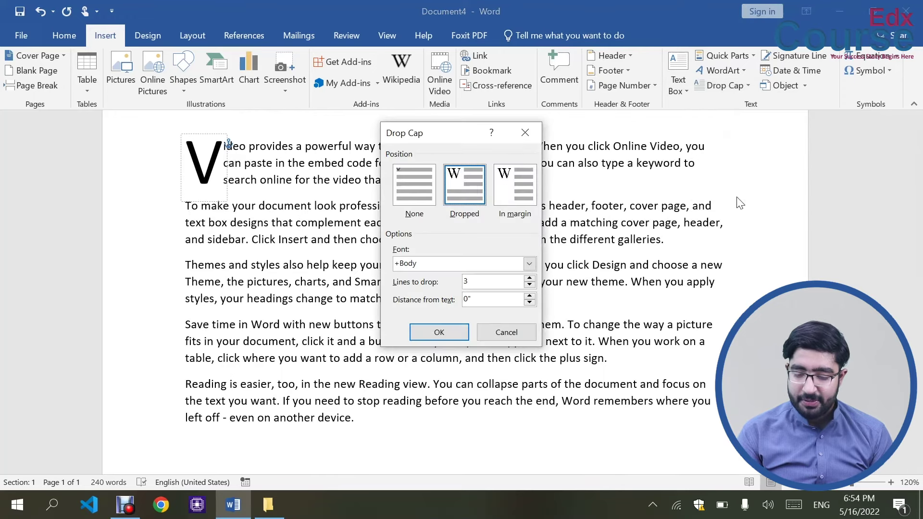
double_click(530, 297)
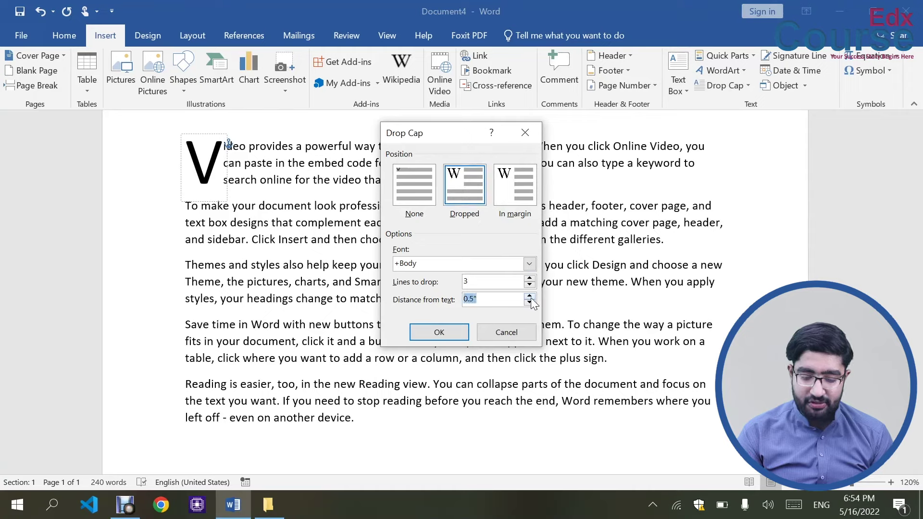
double_click(531, 301)
left_click(530, 285)
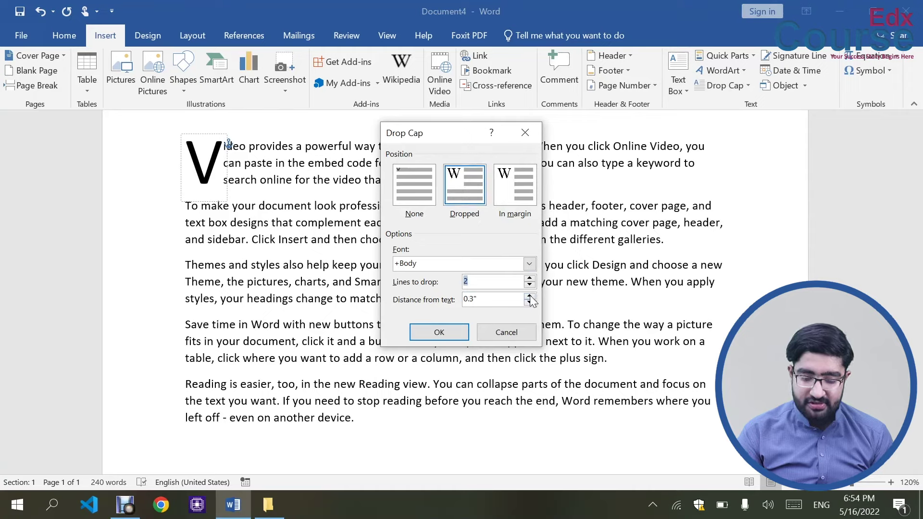
left_click(530, 279)
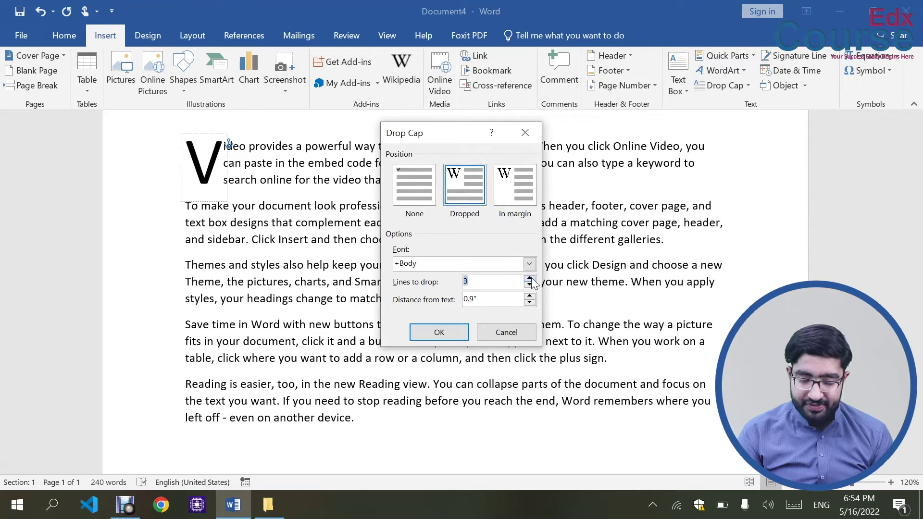
left_click(441, 335)
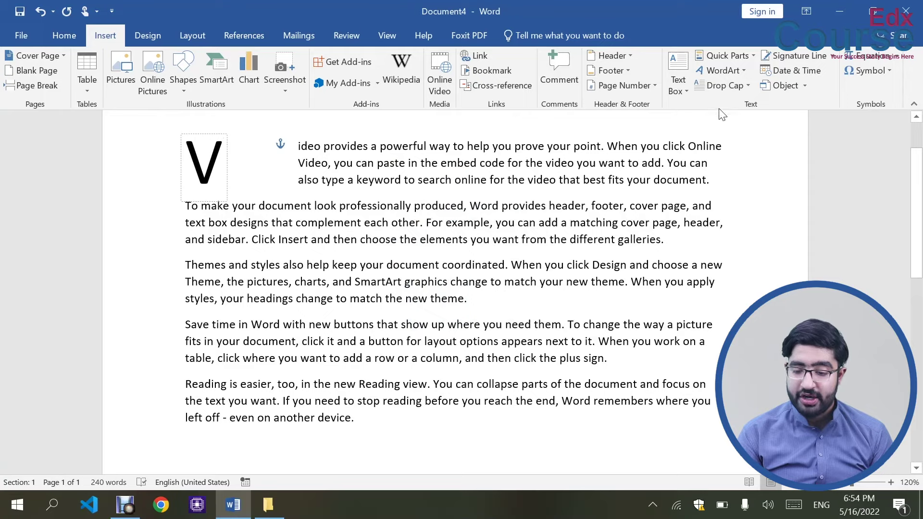
- Set the drop cap's distance from text to 0.1 inch
left_click(732, 90)
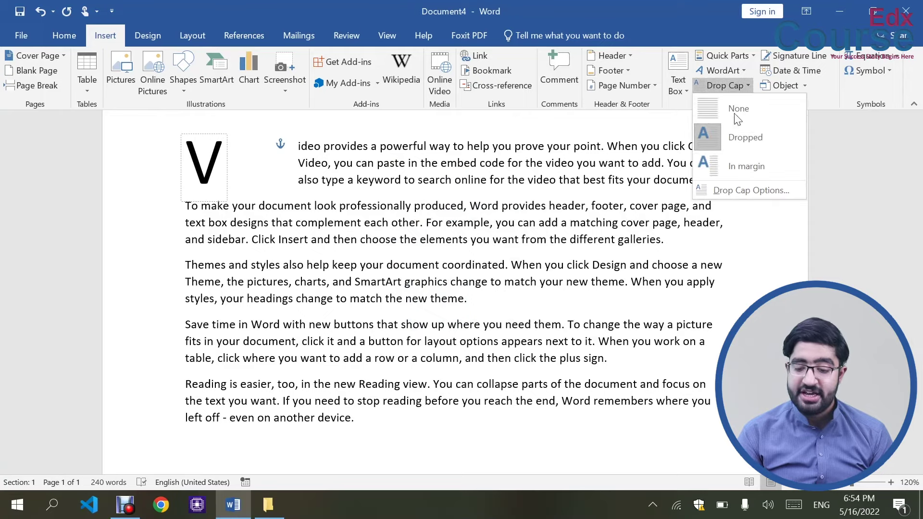
left_click(744, 193)
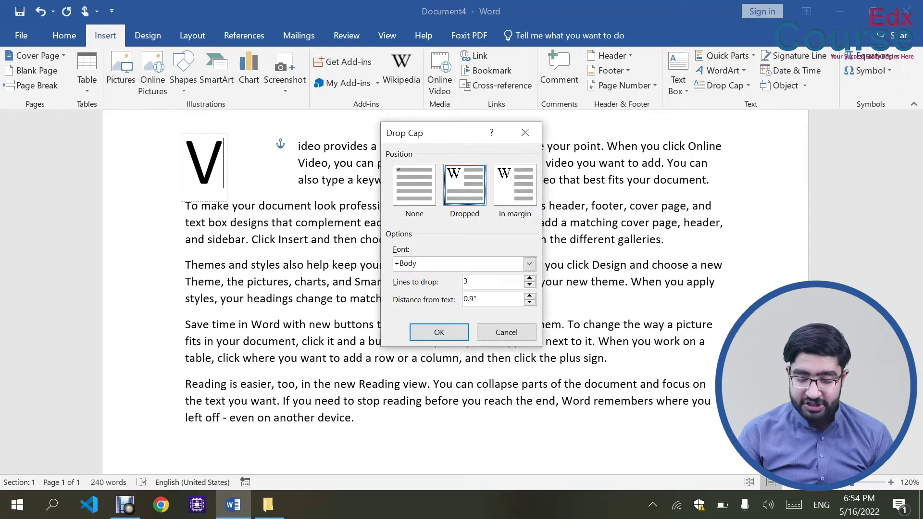
type("0.1")
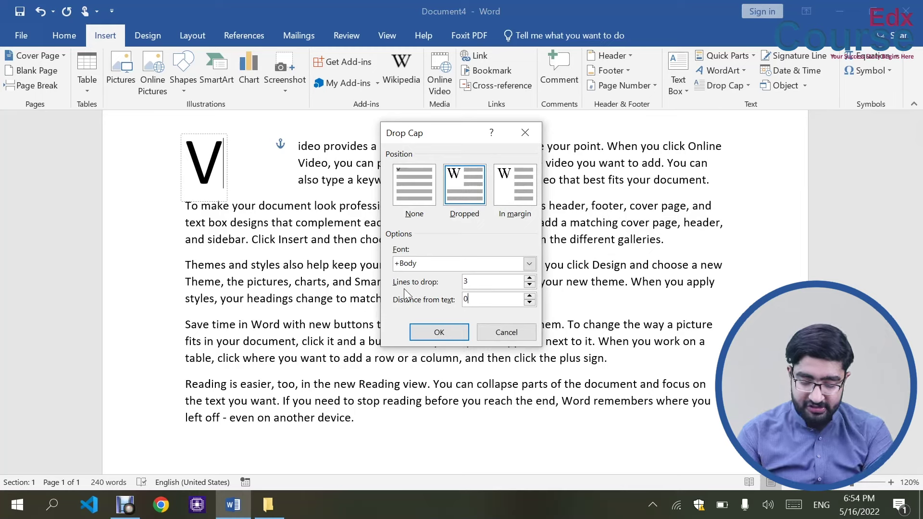
key("Return")
left_click(406, 293)
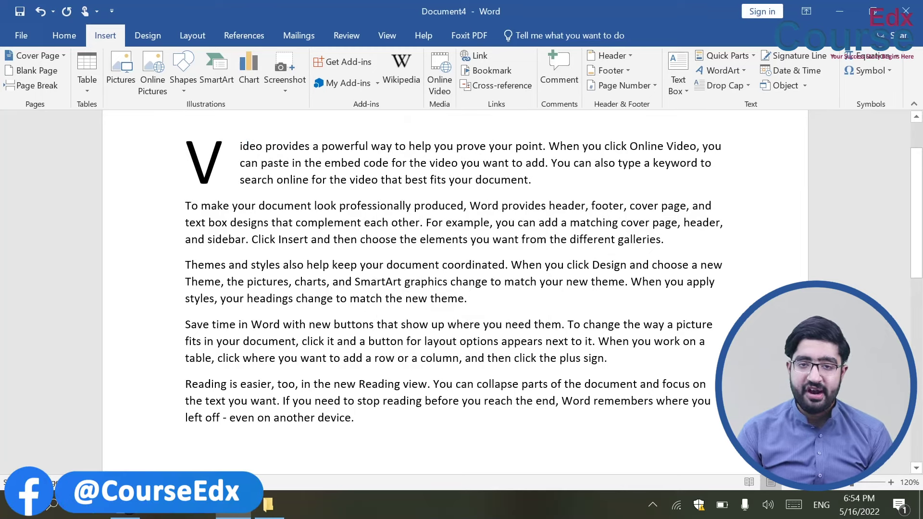
- Justify all the paragraphs in the document
key("ctrl+a")
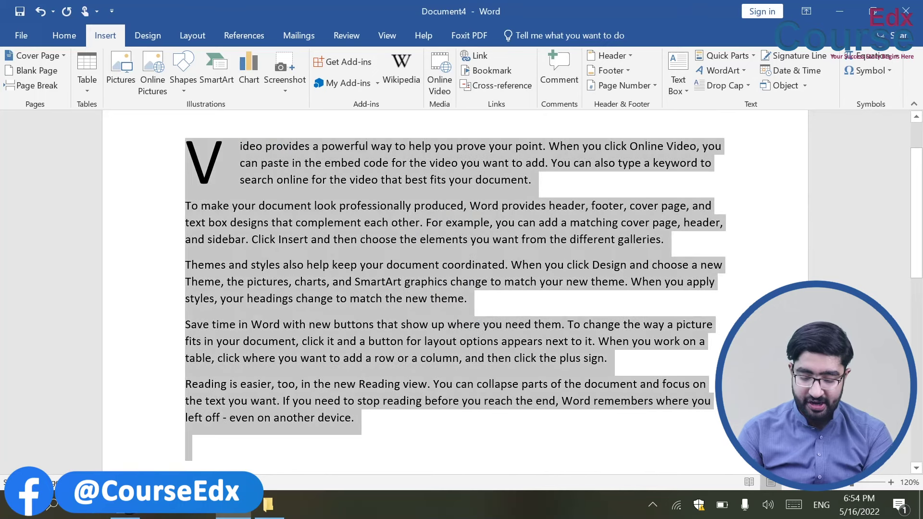
key("ctrl+j")
left_click(465, 425)
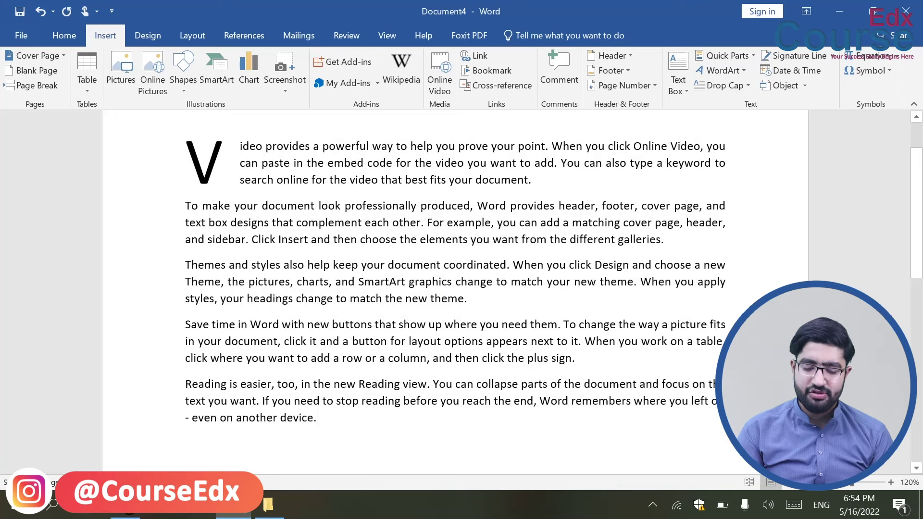
- Lay out the whole document text in three columns
key("ctrl+a")
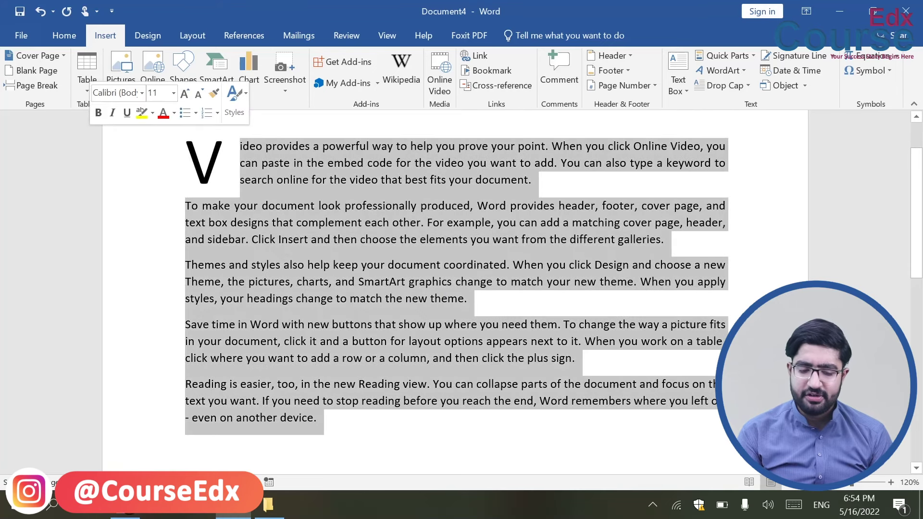
left_click(193, 34)
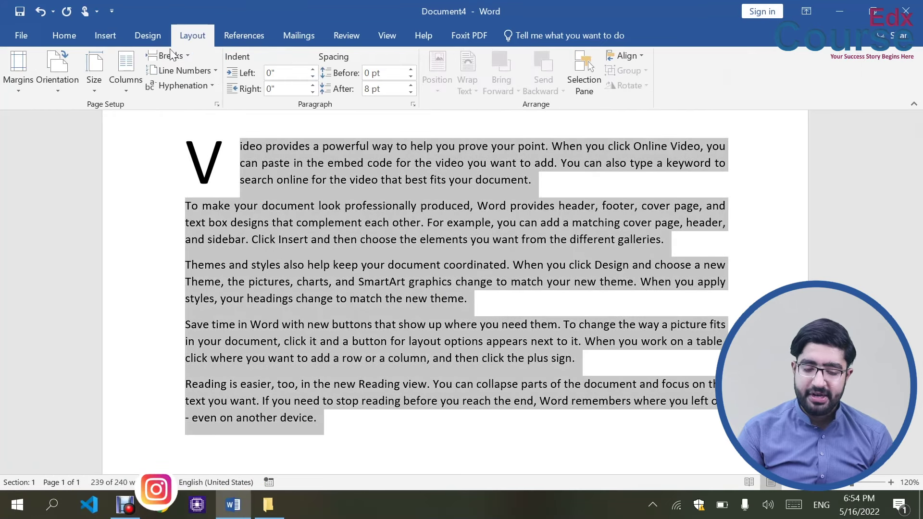
left_click(126, 73)
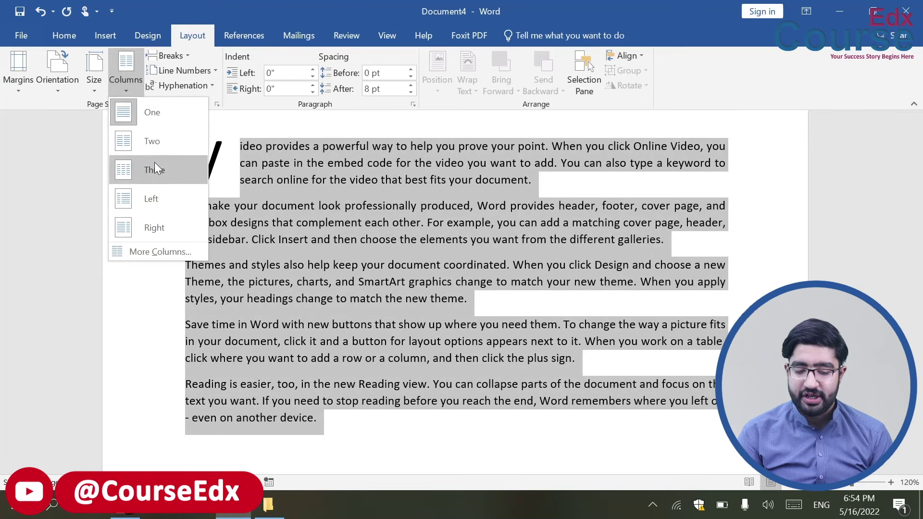
left_click(155, 166)
left_click(741, 298)
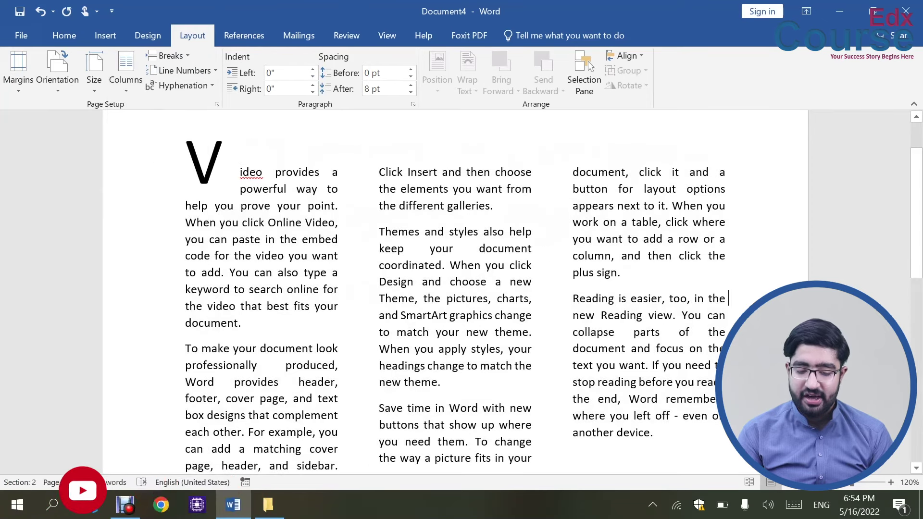
left_click(118, 37)
left_click(716, 85)
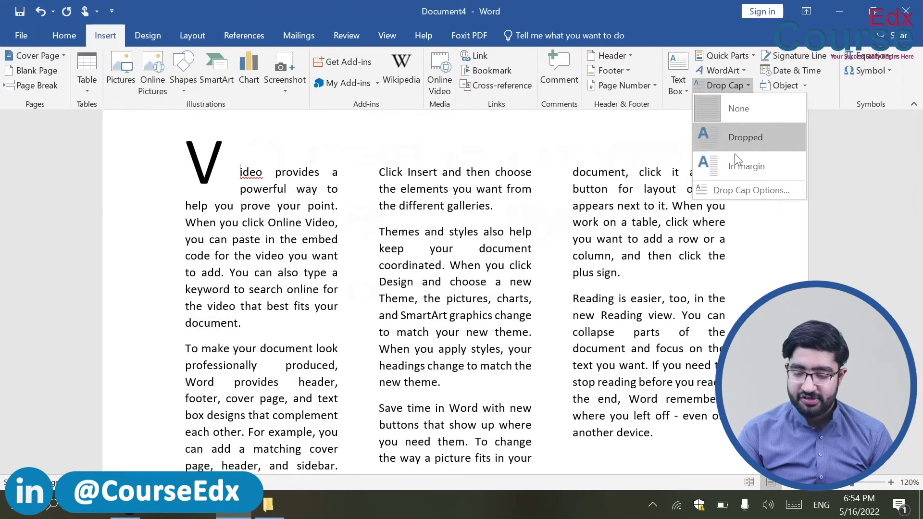
left_click(745, 192)
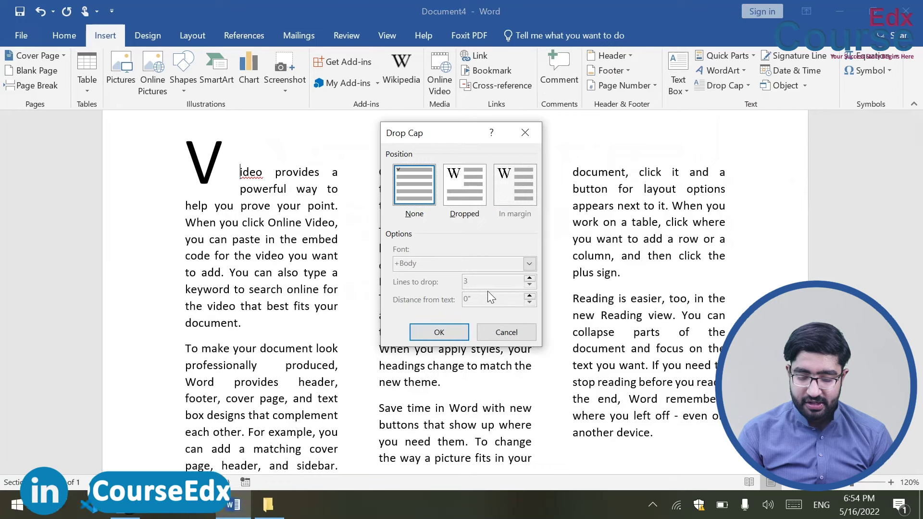
left_click(503, 335)
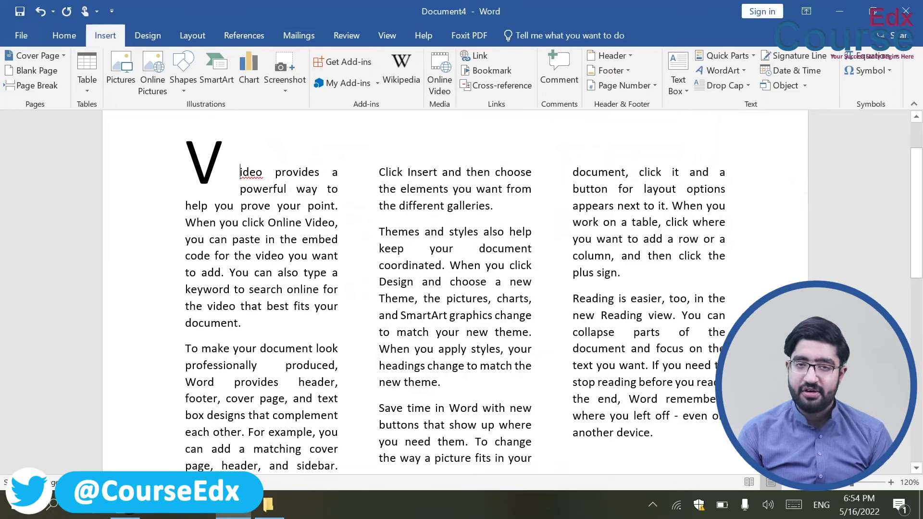
key("ctrl+a")
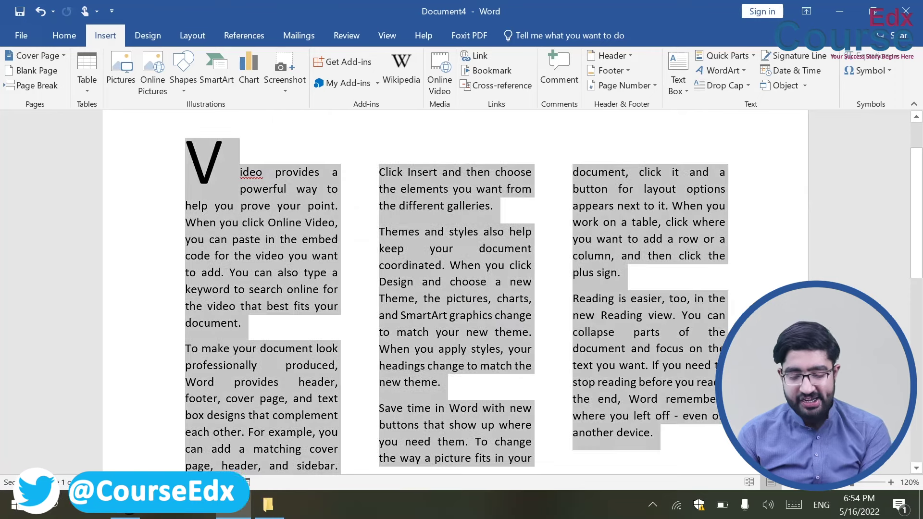